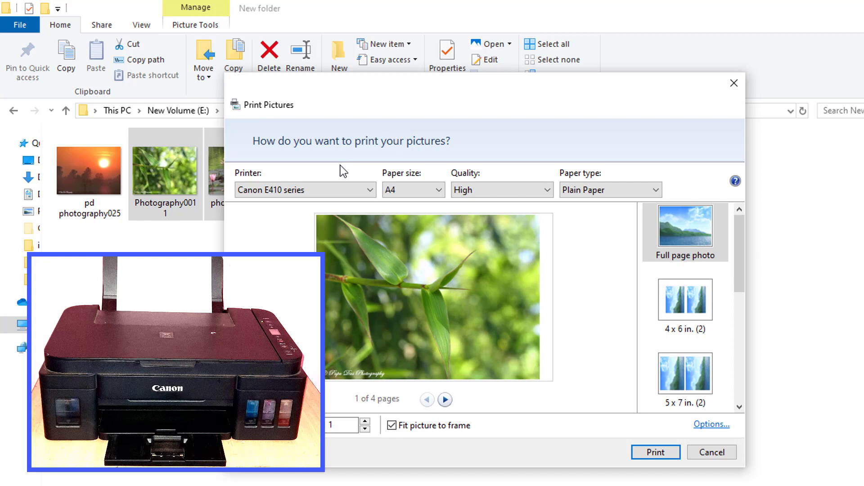
Step: Choose the Canon E410 series printer and set the paper size to A4
left_click(368, 190)
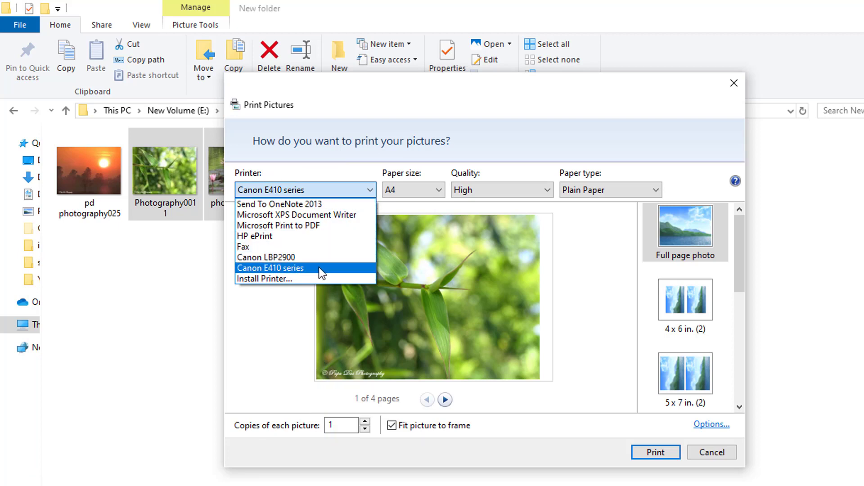
left_click(322, 269)
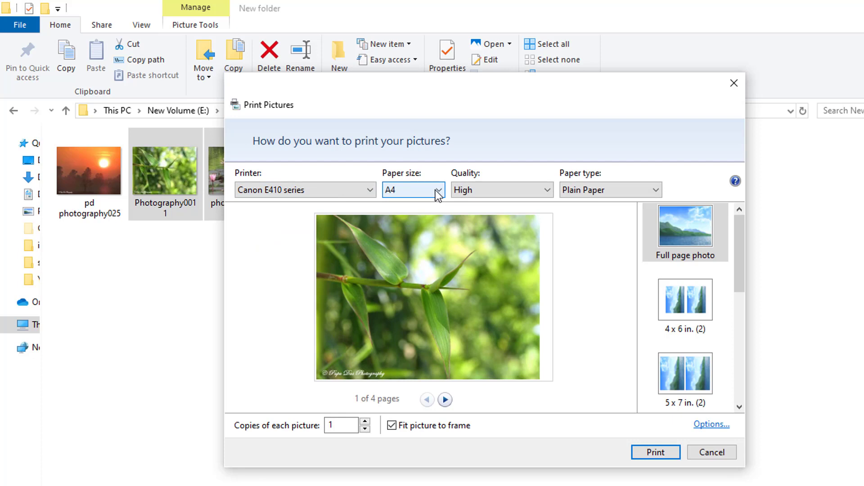
left_click(436, 190)
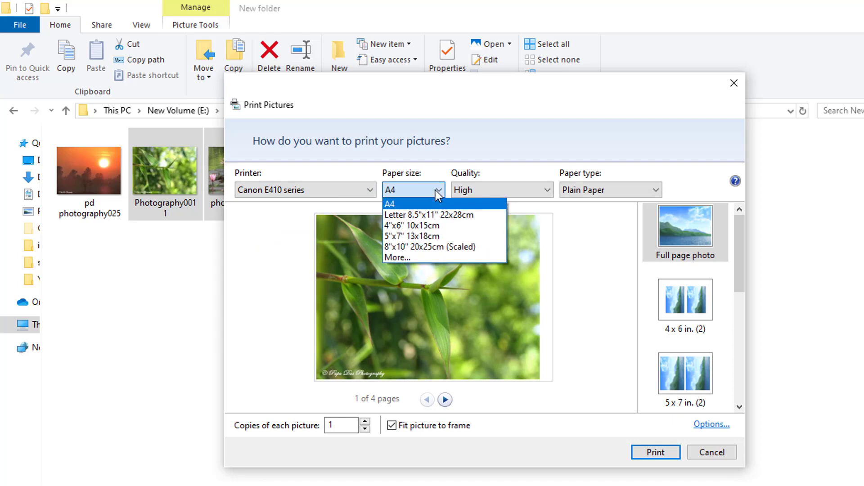
left_click(404, 204)
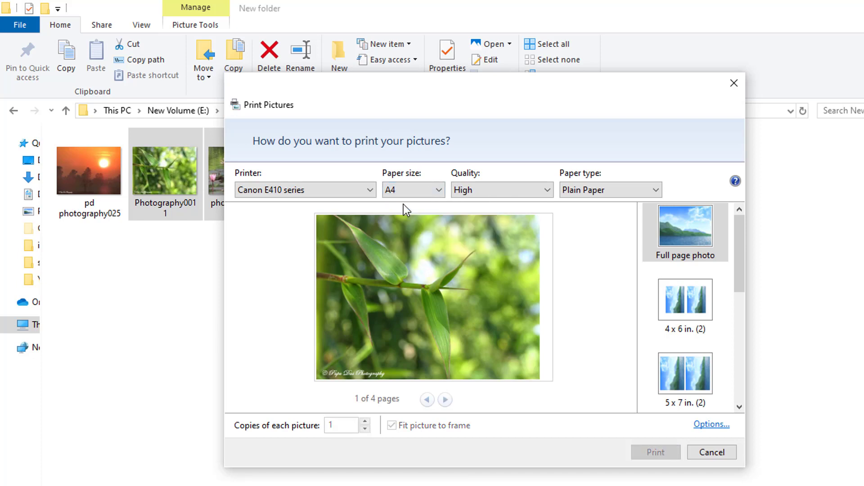
Step: Set the print quality to High and the paper type to Glossy Photo Paper
left_click(533, 189)
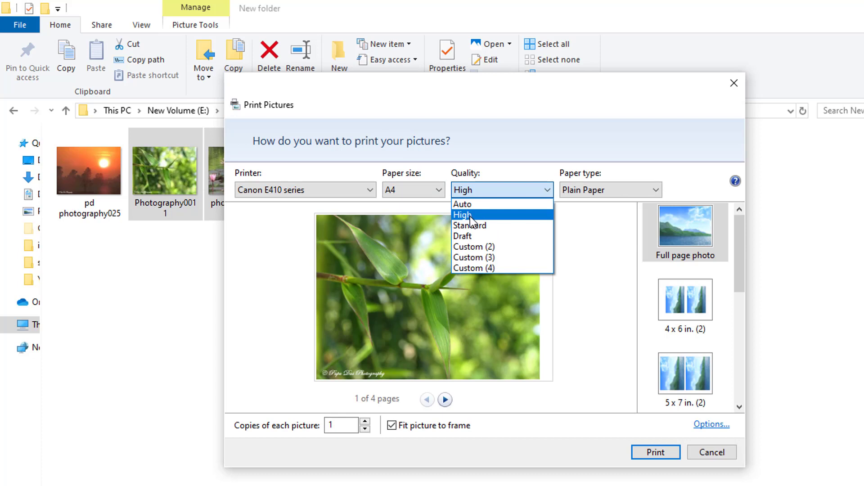
left_click(502, 215)
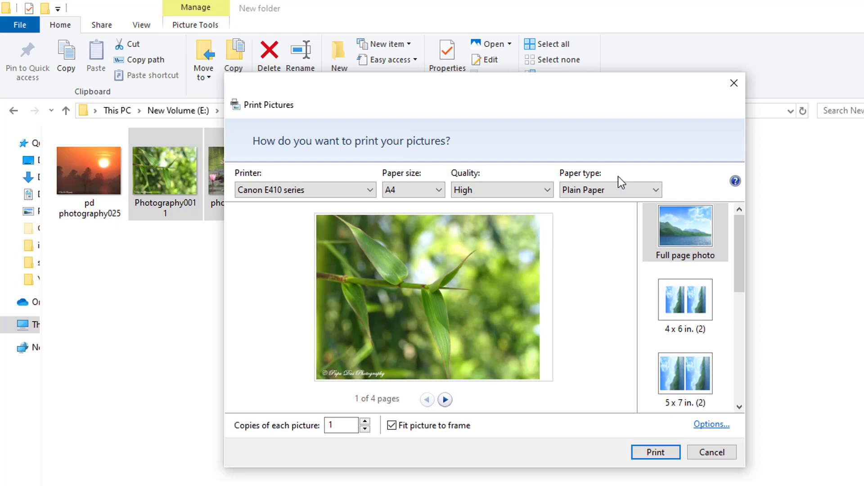
left_click(655, 190)
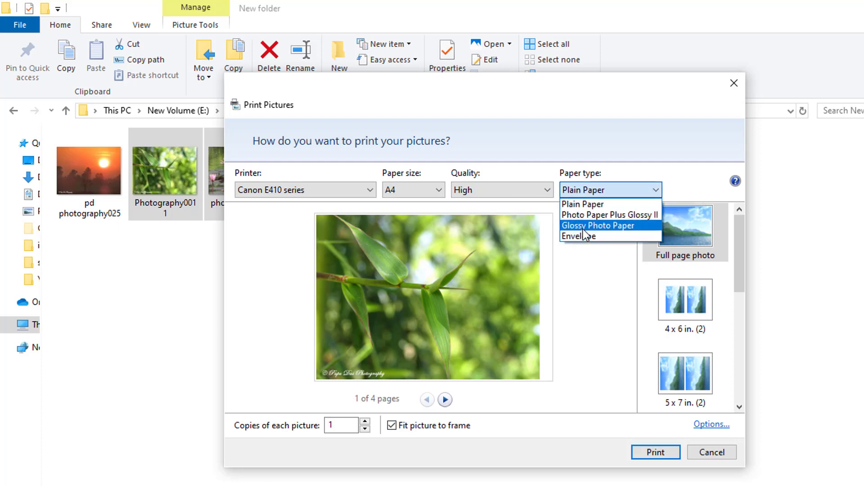
left_click(622, 226)
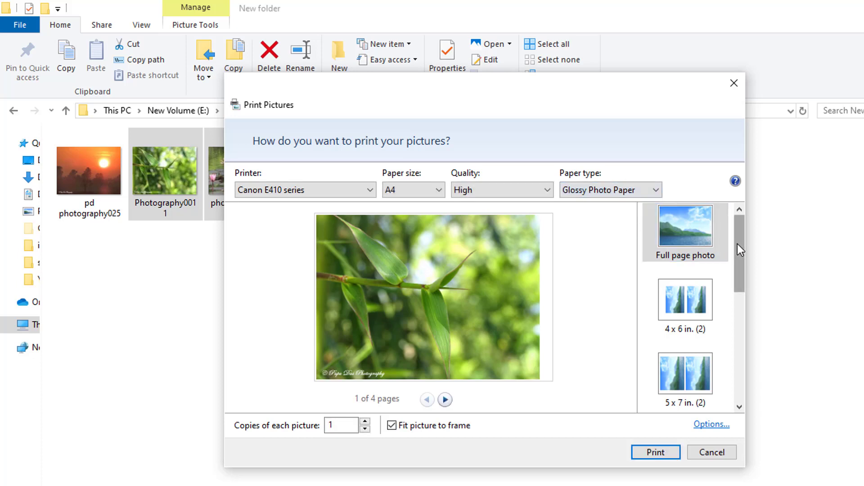
left_click_drag(737, 244, 756, 229)
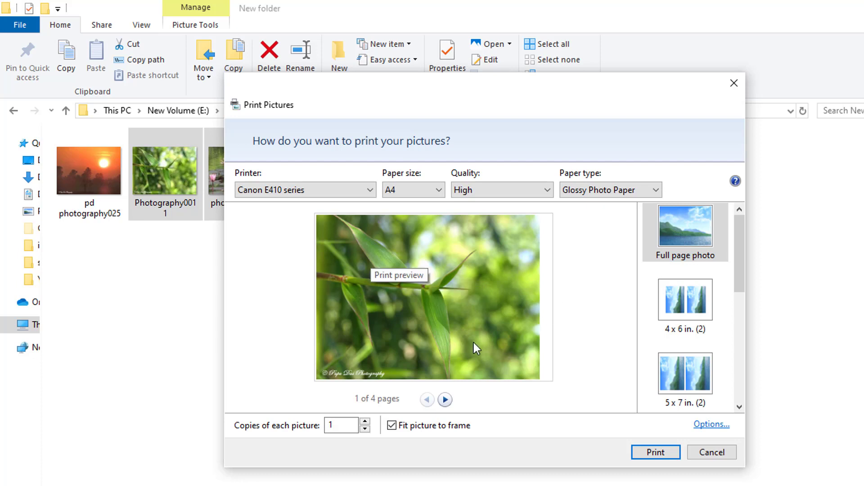
Step: Page through the print preview to check each selected picture as a full page photo
left_click(445, 400)
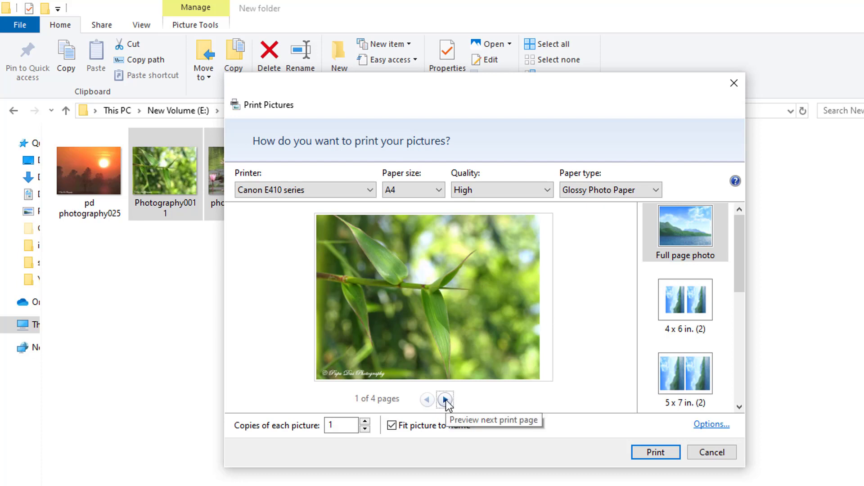
left_click(446, 400)
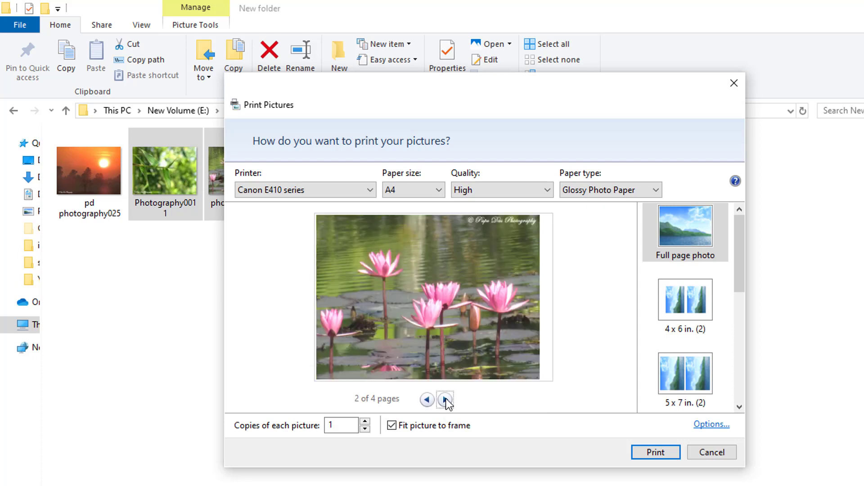
left_click(446, 400)
left_click(445, 400)
left_click(446, 401)
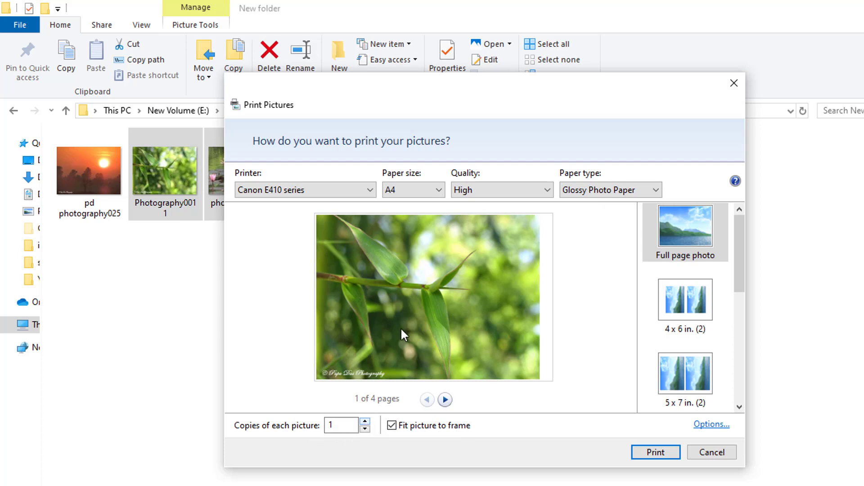
Step: Try the 4 x 6 in. (2) layout with 2 copies of each picture and return the copies to 1
left_click(365, 421)
left_click(349, 424)
left_click(701, 308)
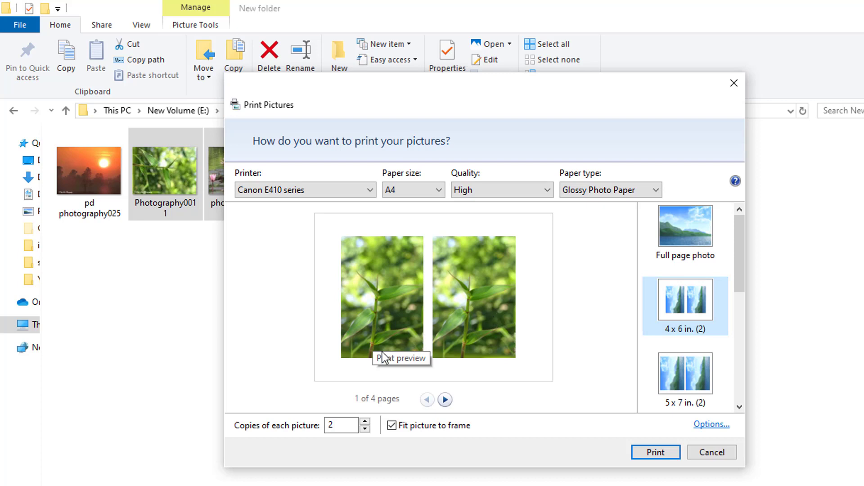
left_click(365, 429)
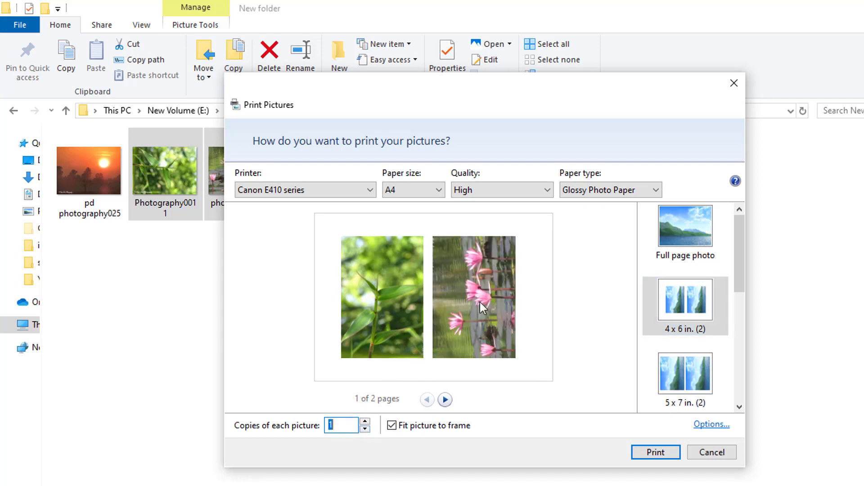
Step: Try the 5 x 7 in. (2), 8 x 10 in. (1) and 3.5 x 5 in. (4) layouts in the print preview
left_click(696, 382)
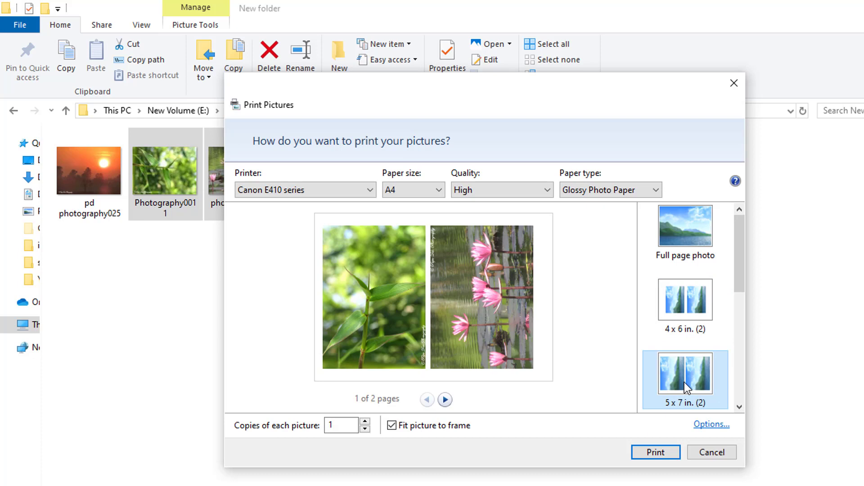
left_click_drag(741, 260, 738, 319)
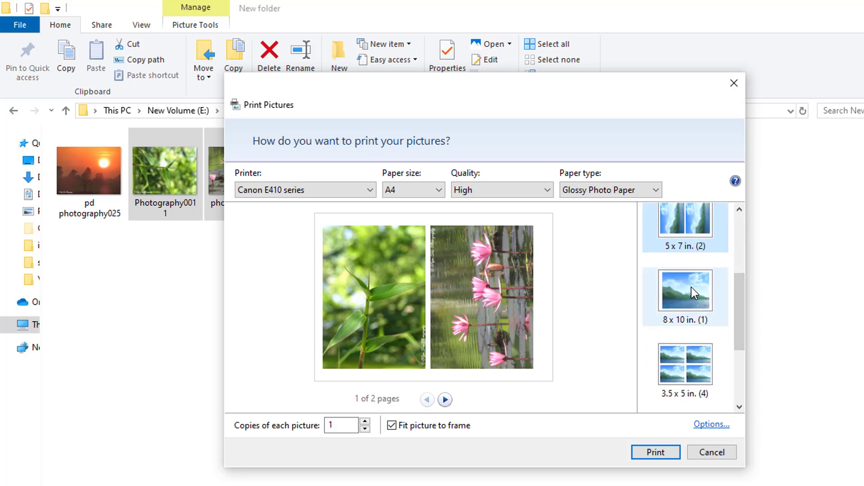
left_click(692, 291)
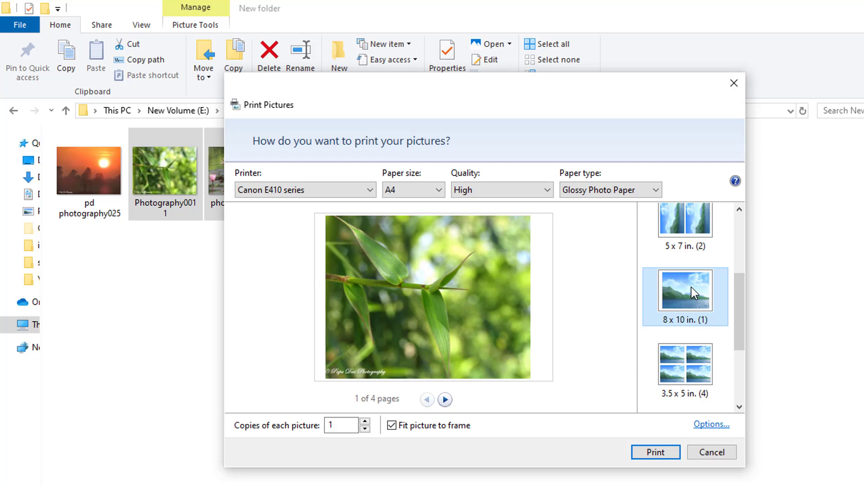
left_click(688, 374)
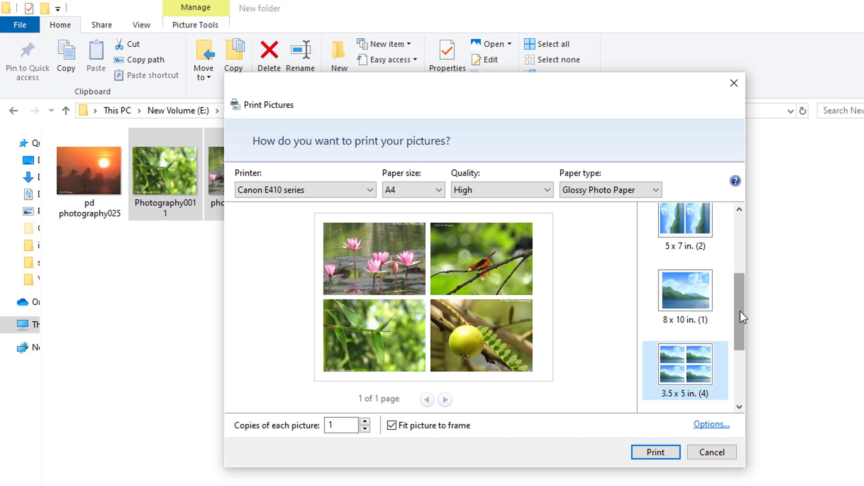
Step: Try the Wallet (9) layout with 3 copies of each picture
left_click_drag(740, 311, 739, 341)
scroll(688, 298, "down", 1)
left_click(688, 298)
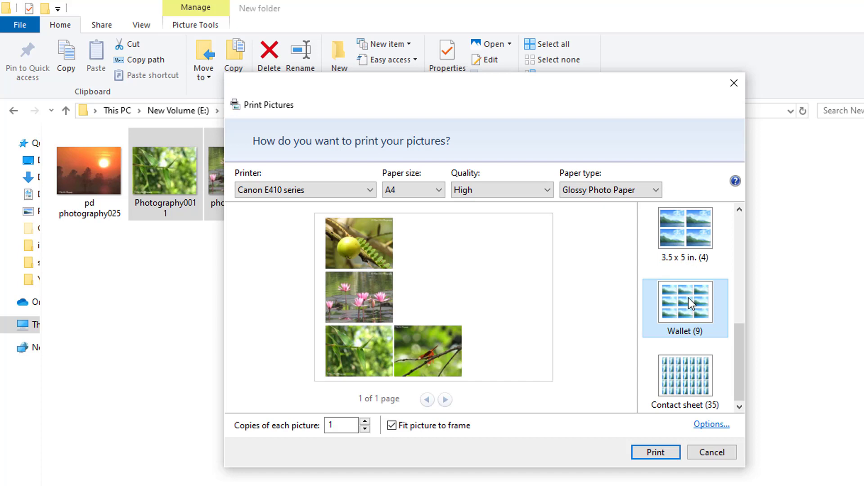
left_click(364, 421)
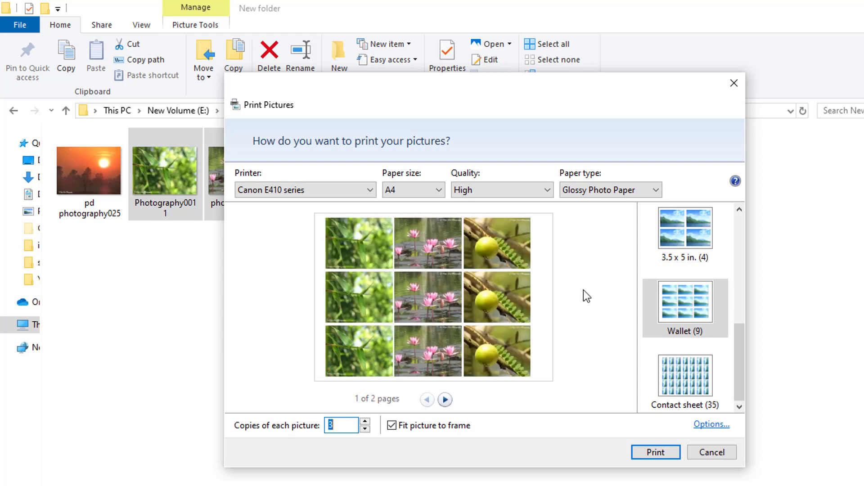
Step: Try the Contact sheet (35) layout and reduce the copies of each picture to 1
left_click(694, 373)
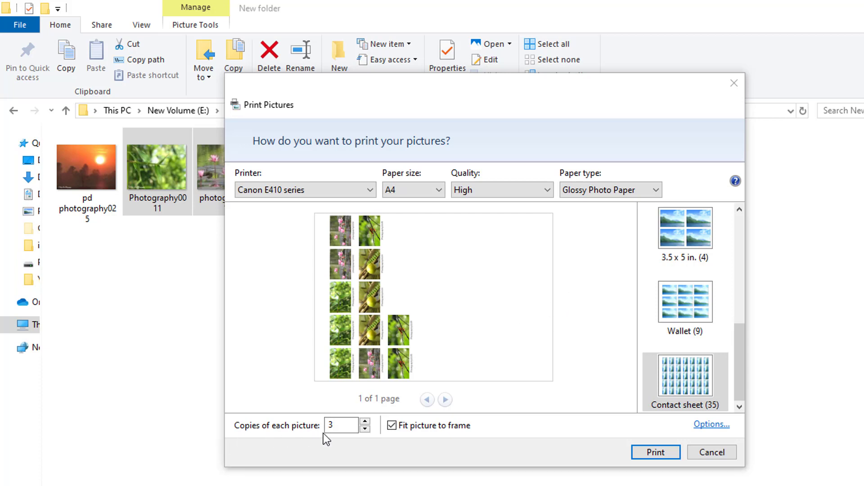
left_click(365, 429)
left_click(365, 429)
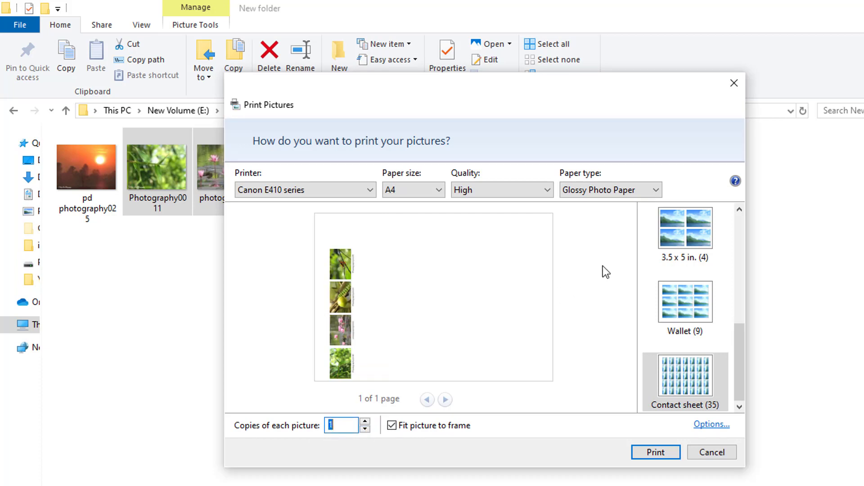
Step: Apply the 3.5 x 5 in. (4) layout and print the selected pictures on one sheet
left_click(693, 229)
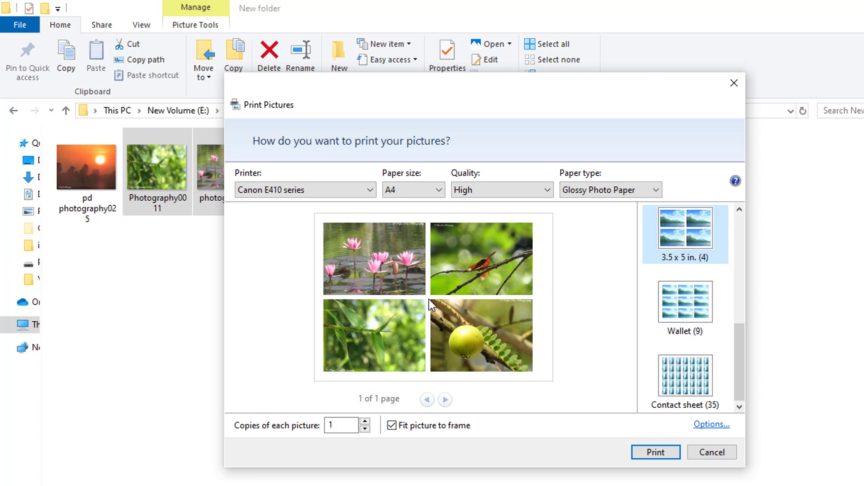
left_click(644, 453)
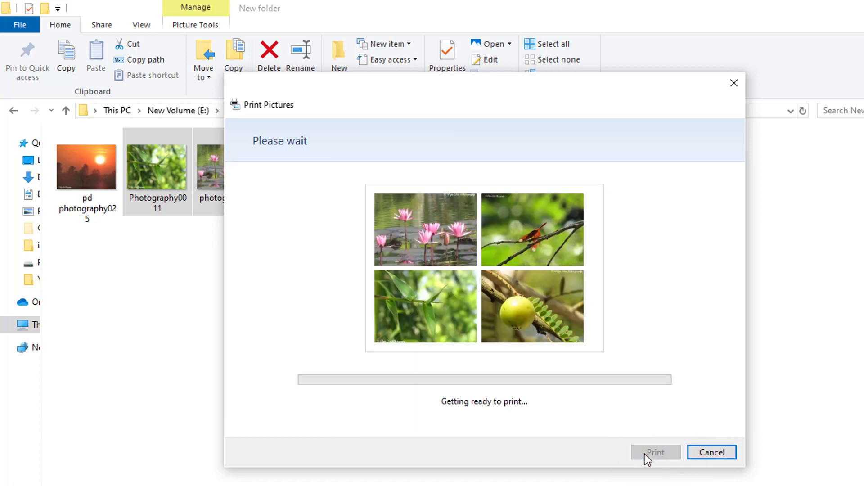